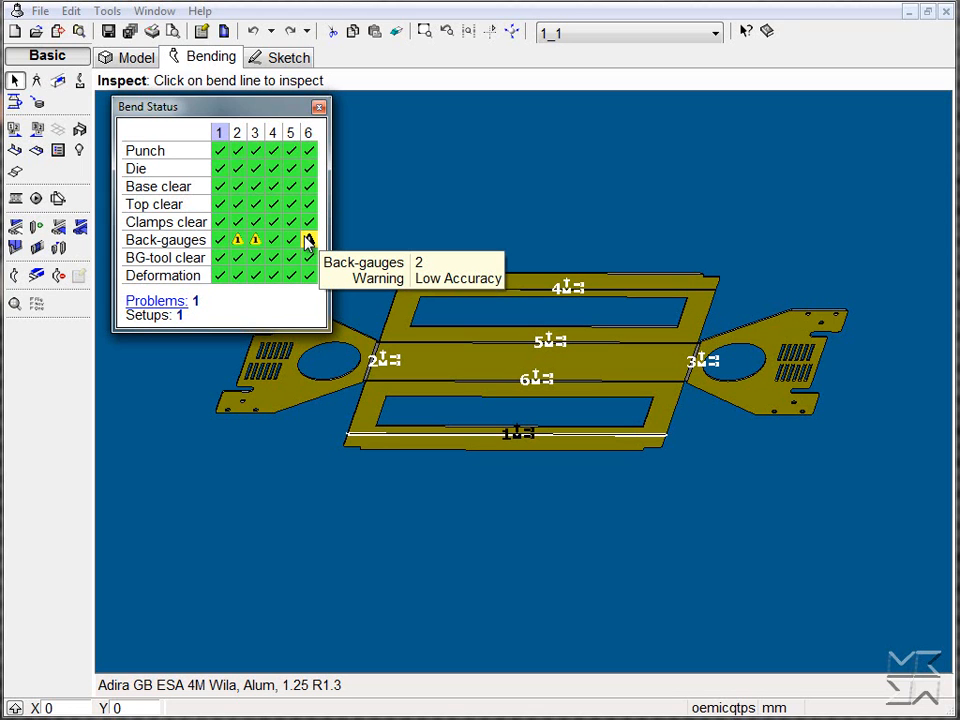
Position both back-gauges for bend 2 against the side flange, with gauge 2 on Stop 1 at about X 1960.8, Y 118.9
{"action": "left_click", "coordinate": [35, 280]}
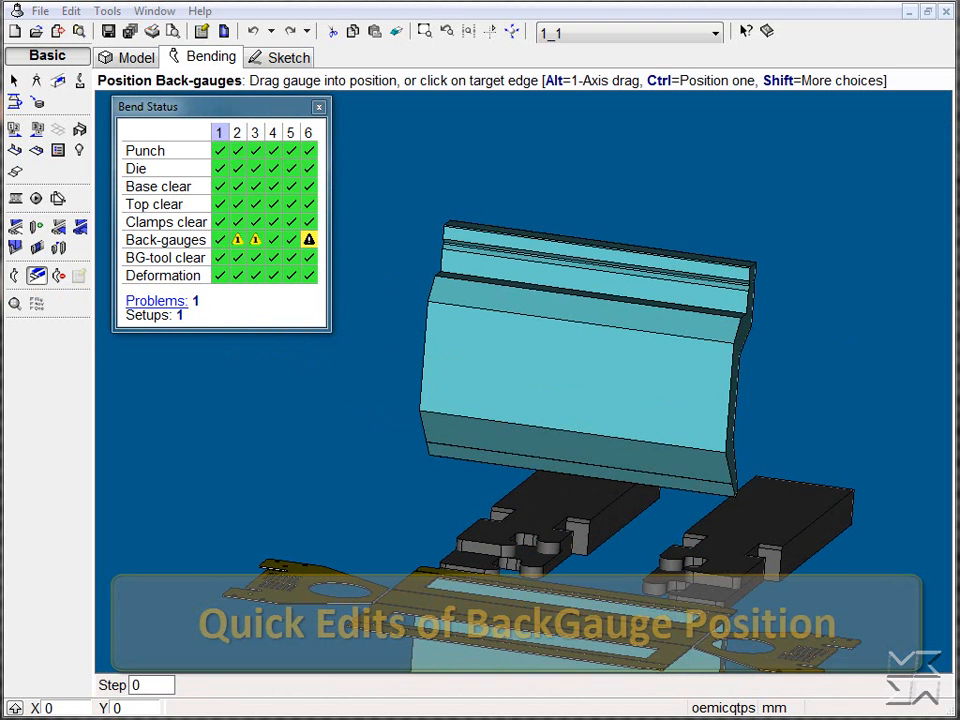
{"action": "key", "text": "Page_Down"}
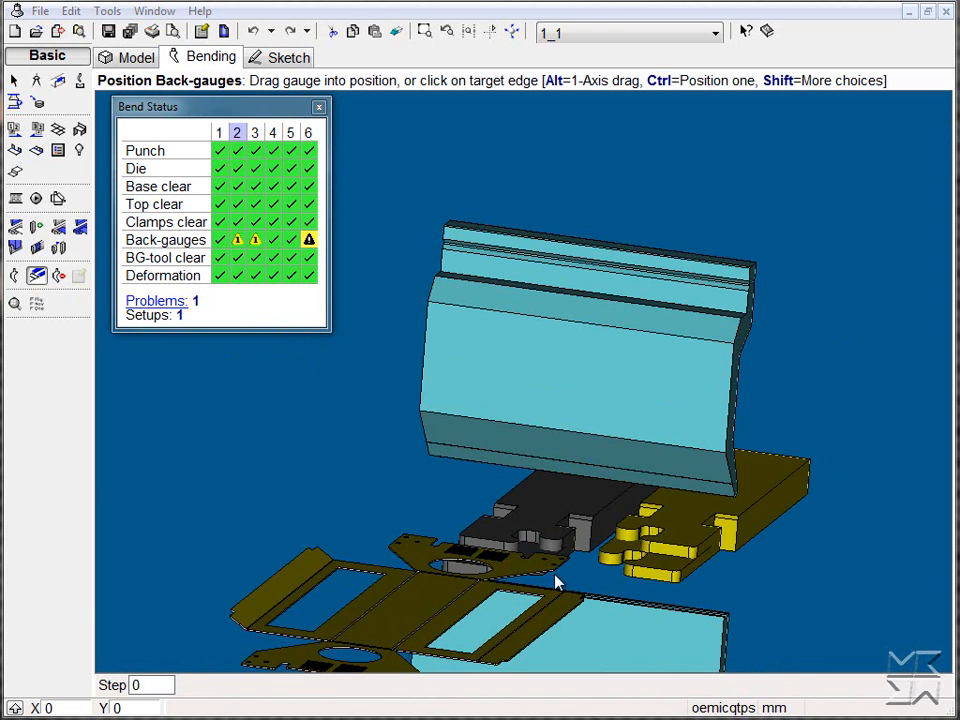
{"action": "scroll", "coordinate": [497, 560], "scroll_direction": "up", "scroll_amount": 3}
{"action": "left_click_drag", "start_coordinate": [491, 545], "coordinate": [419, 450]}
{"action": "left_click_drag", "start_coordinate": [369, 516], "coordinate": [334, 538], "text": "alt"}
{"action": "left_click", "coordinate": [745, 594]}
{"action": "left_click_drag", "start_coordinate": [745, 594], "coordinate": [632, 560]}
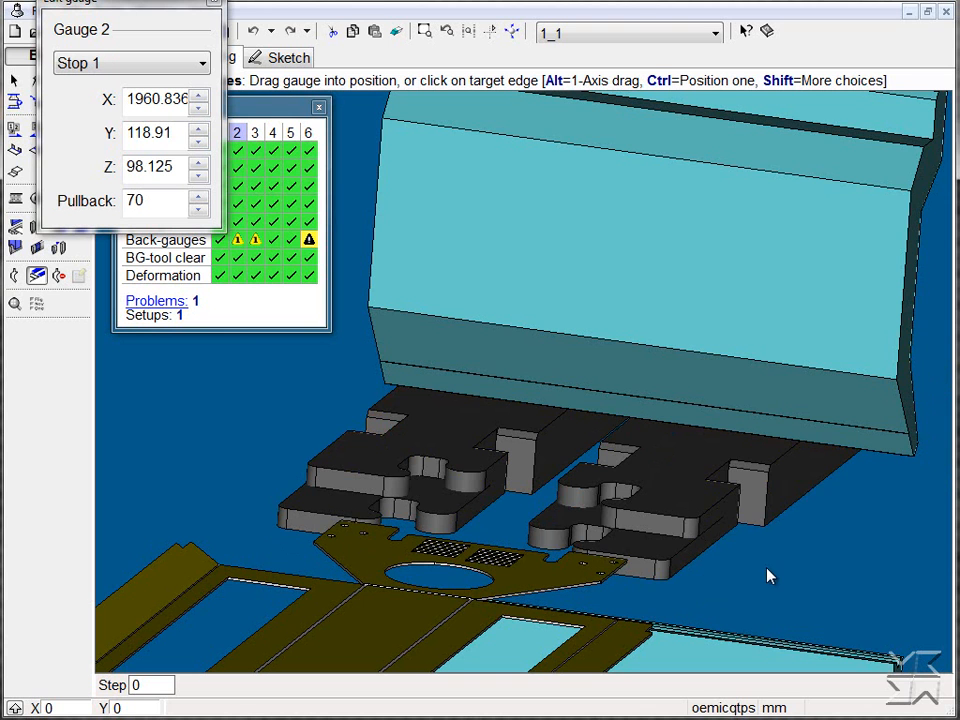
{"action": "scroll", "coordinate": [767, 568], "scroll_direction": "down", "scroll_amount": 5}
{"action": "middle_click_drag", "start_coordinate": [860, 564], "coordinate": [836, 594]}
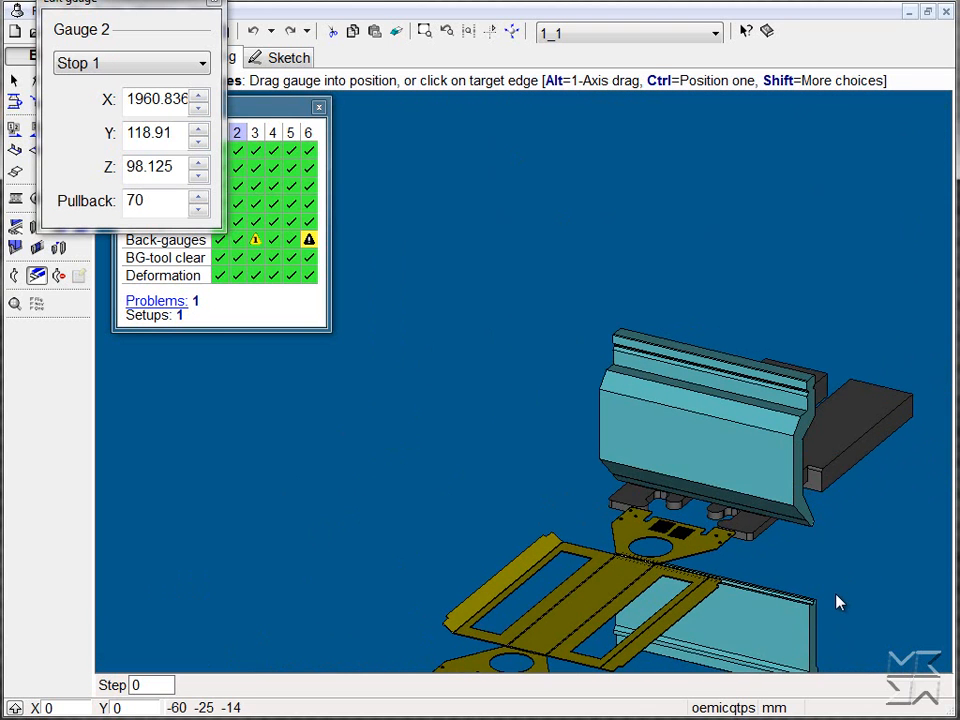
Position both back-gauges for bend 3 against the side flange, with gauge 2 on Stop 1 at about X 2183, Y 118.9
{"action": "left_click", "coordinate": [282, 112]}
{"action": "left_click_drag", "start_coordinate": [280, 113], "coordinate": [265, 266]}
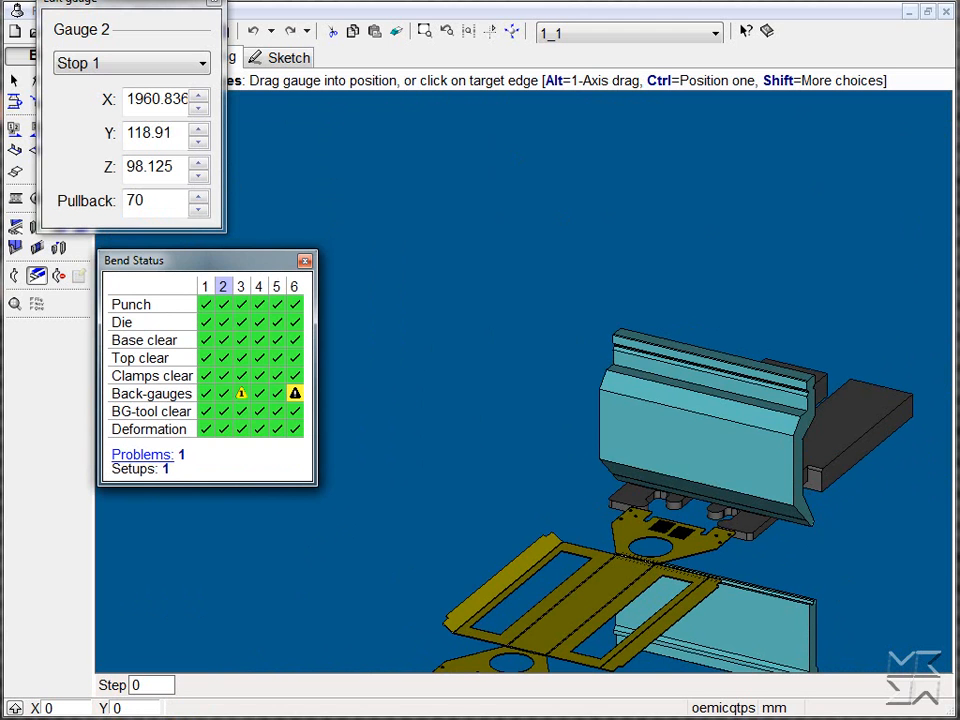
{"action": "left_click", "coordinate": [241, 393]}
{"action": "scroll", "coordinate": [521, 293], "scroll_direction": "down", "scroll_amount": 3}
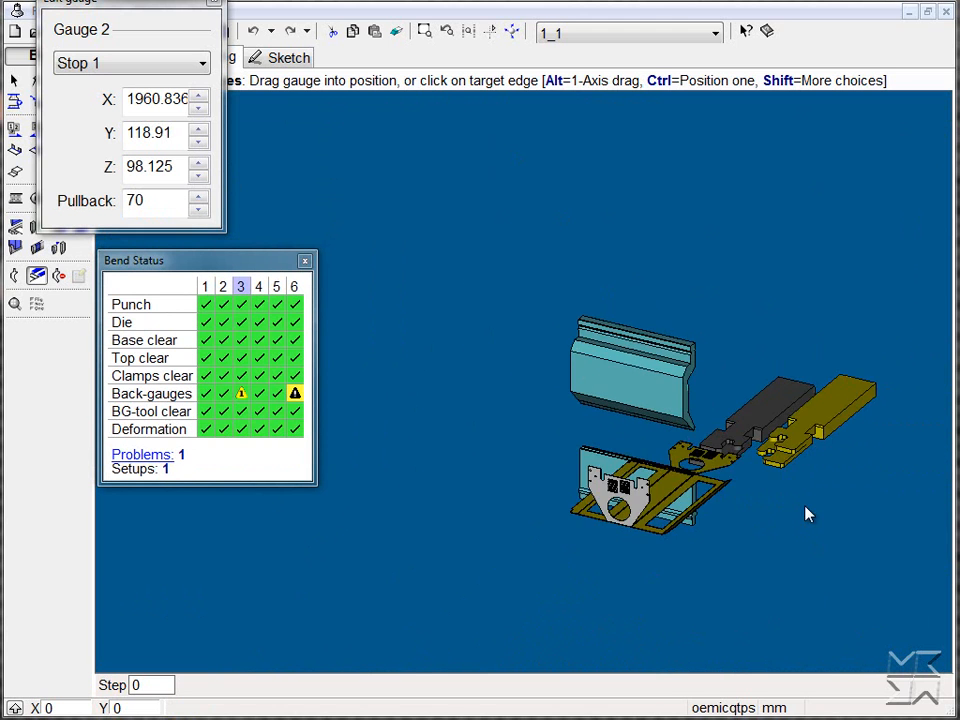
{"action": "scroll", "coordinate": [808, 514], "scroll_direction": "up", "scroll_amount": 3}
{"action": "left_click_drag", "start_coordinate": [744, 446], "coordinate": [748, 443]}
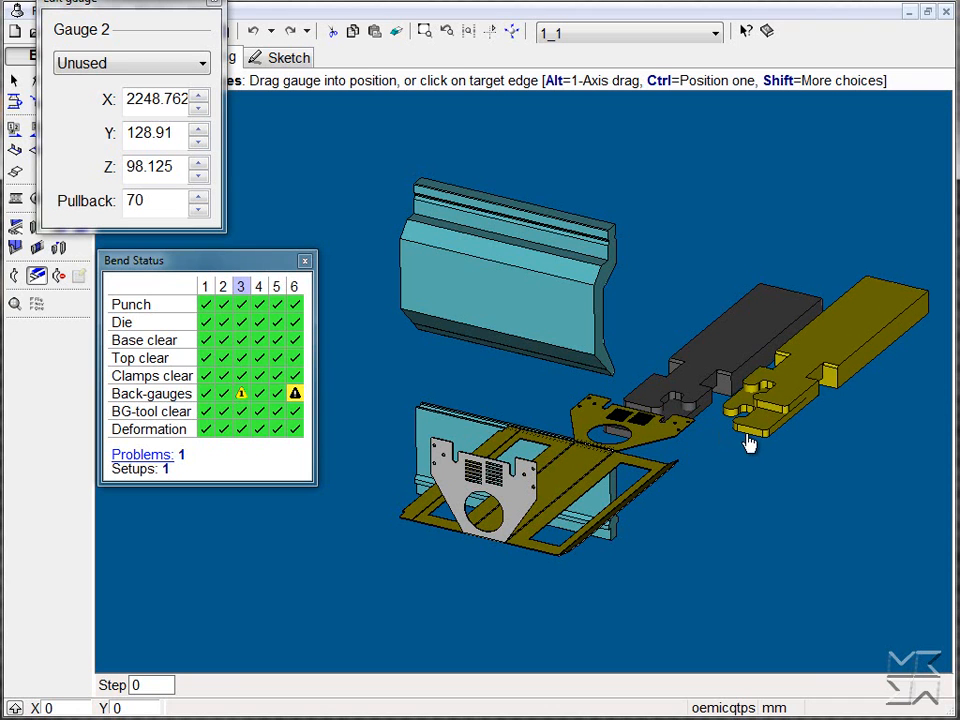
{"action": "left_click_drag", "start_coordinate": [669, 403], "coordinate": [575, 403]}
{"action": "left_click_drag", "start_coordinate": [740, 422], "coordinate": [686, 430]}
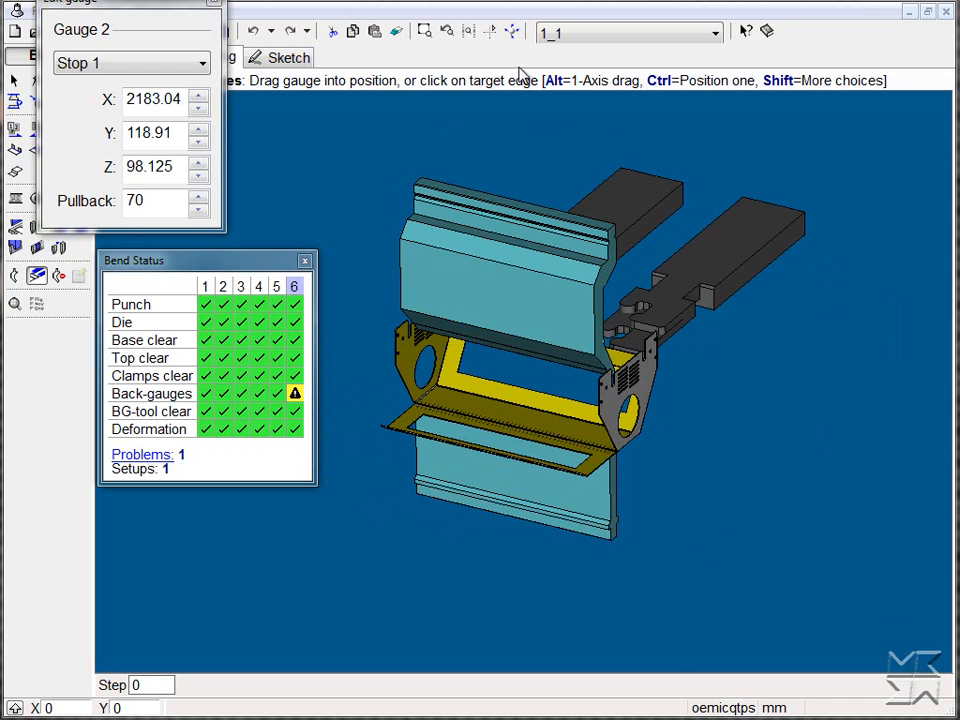
Gauge bend 6 from the outer edge of the opposite long flange, inspecting the setup from the side first
{"action": "left_click", "coordinate": [512, 31]}
{"action": "left_click", "coordinate": [409, 68]}
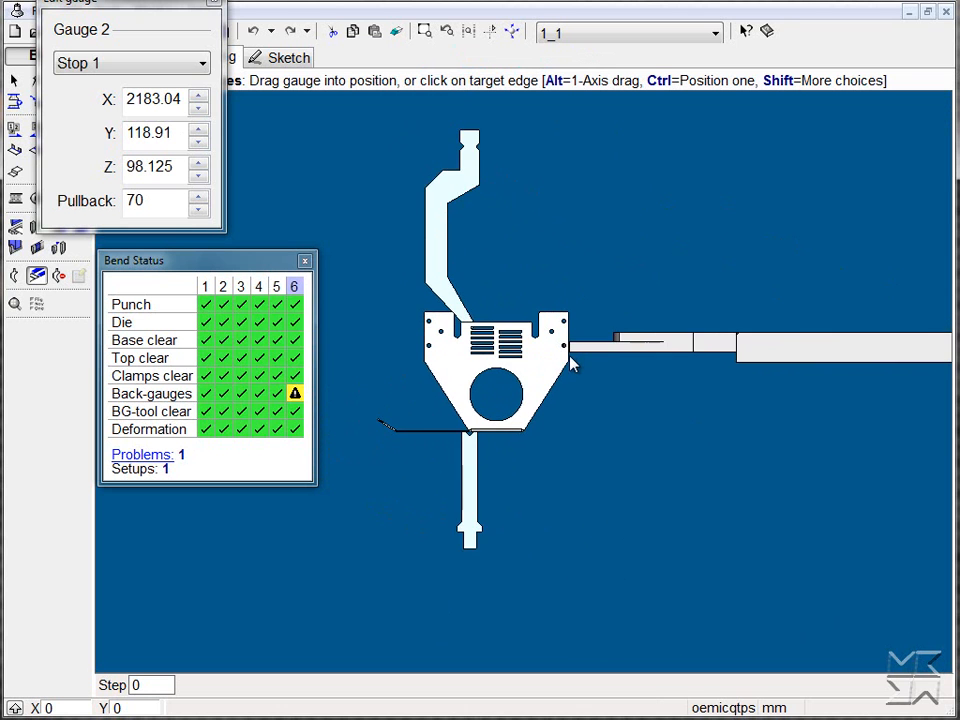
{"action": "middle_click_drag", "start_coordinate": [583, 404], "coordinate": [624, 448]}
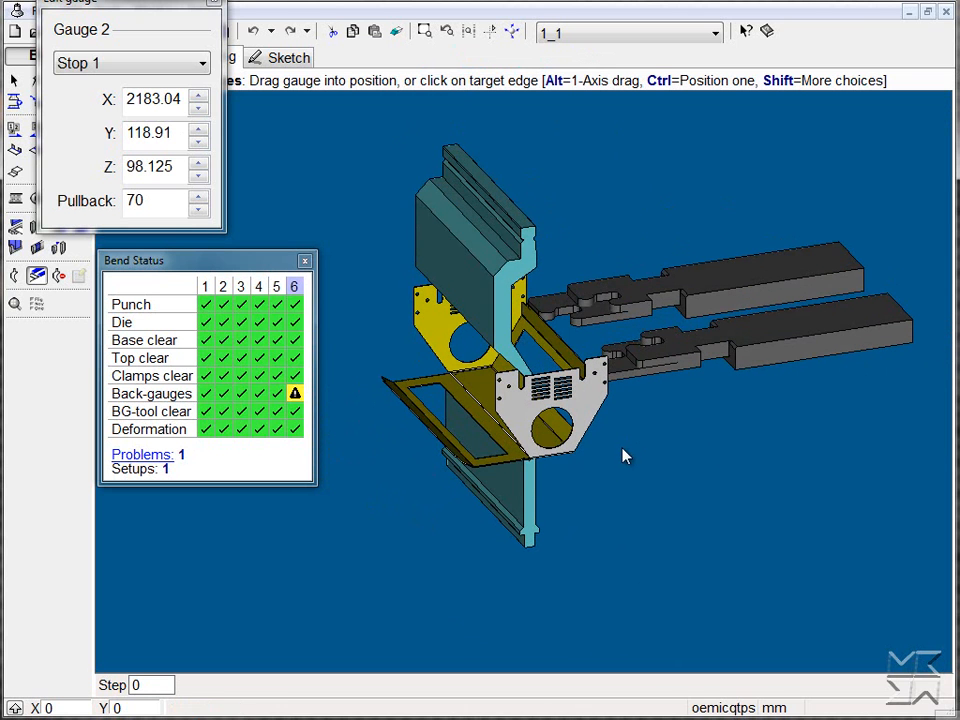
{"action": "left_click", "coordinate": [431, 437]}
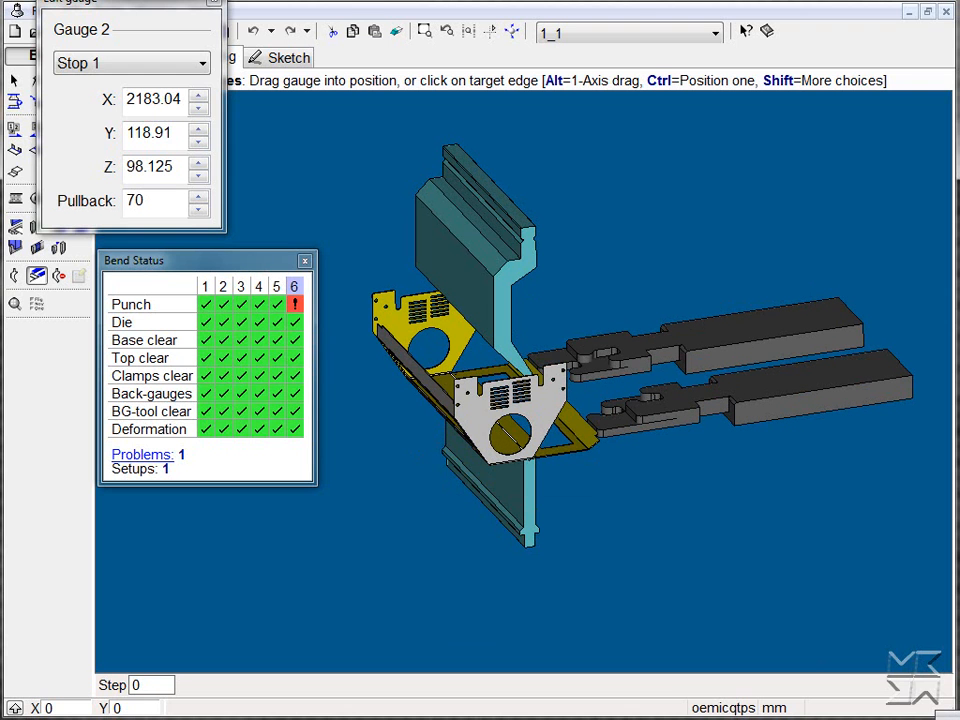
Examine the punch collision at bend 6 on the folded part
{"action": "middle_click_drag", "start_coordinate": [707, 552], "coordinate": [688, 558]}
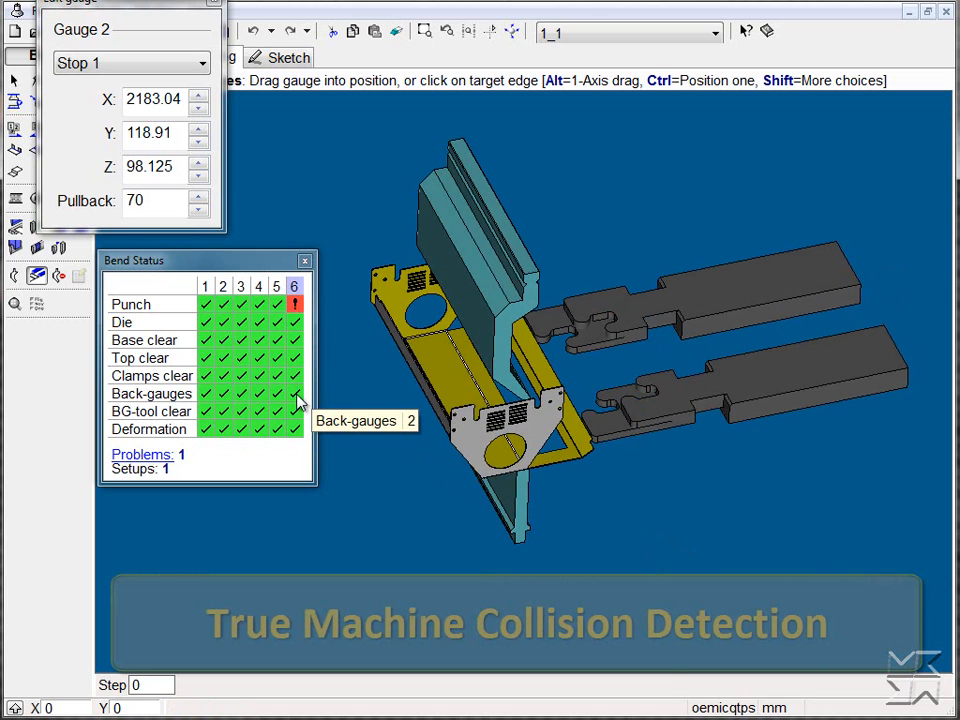
{"action": "mouse_move", "coordinate": [293, 316]}
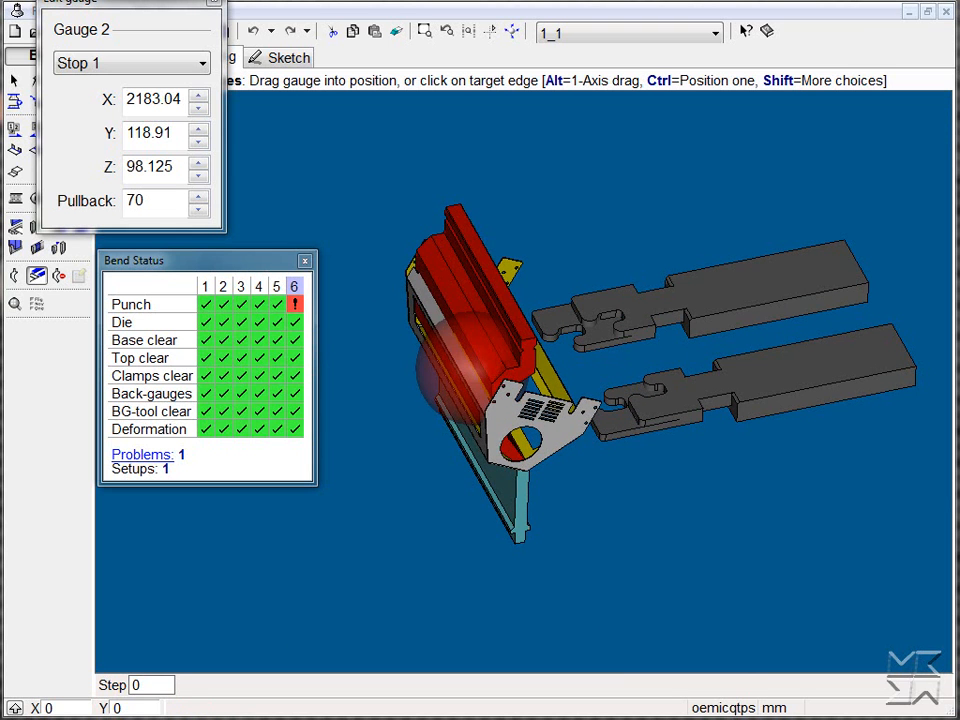
{"action": "scroll", "coordinate": [474, 405], "scroll_direction": "up", "scroll_amount": 3}
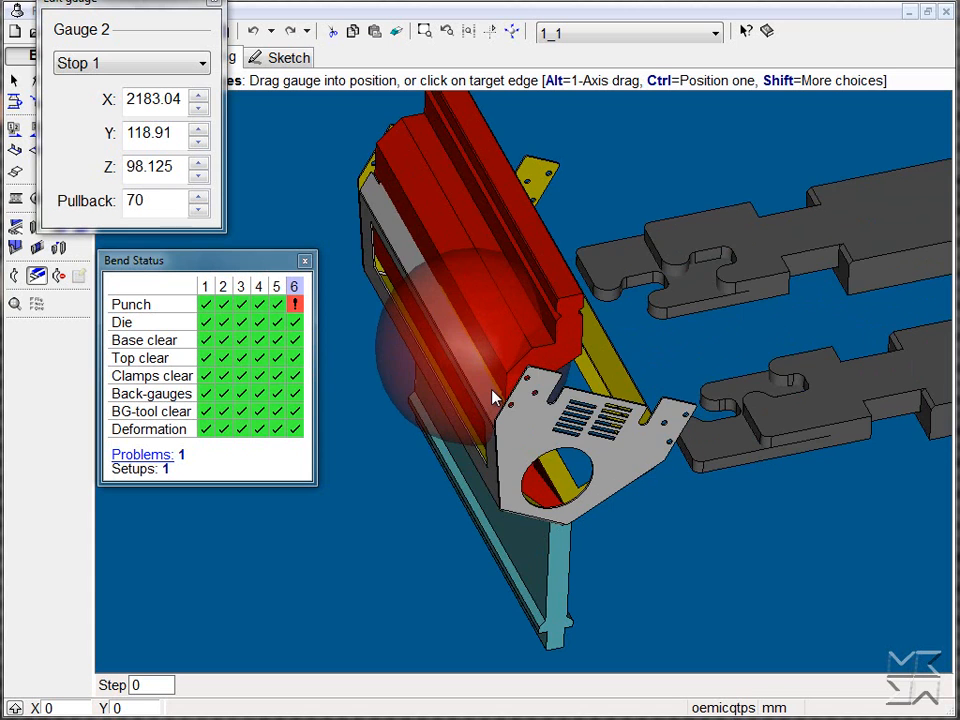
{"action": "scroll", "coordinate": [491, 398], "scroll_direction": "down", "scroll_amount": 3}
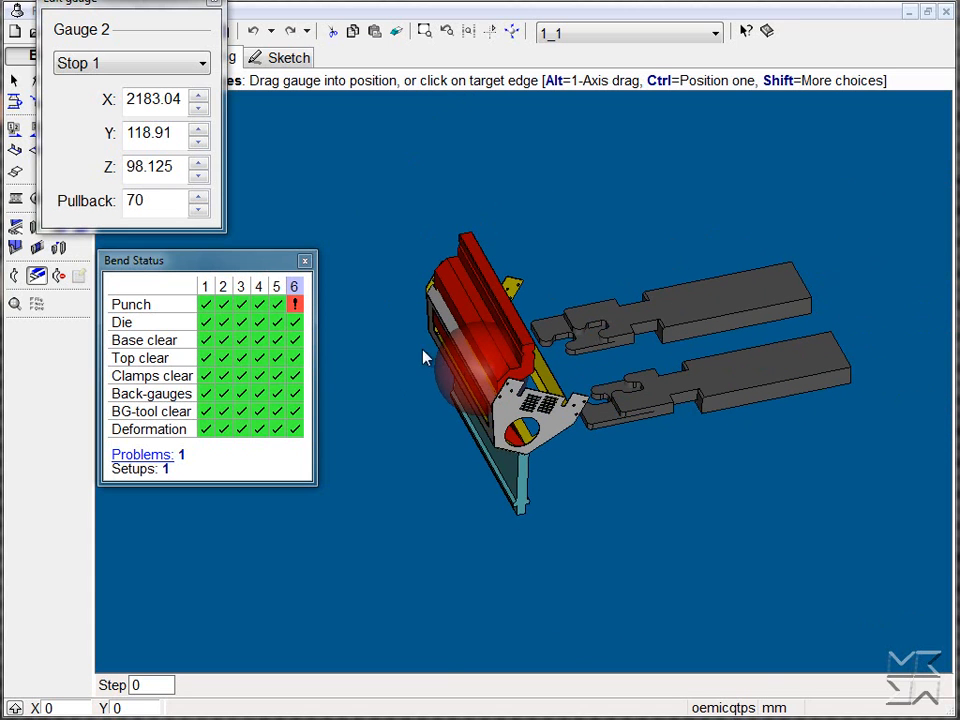
Open the bend setups and move the interlocked punch and die together along the machine to about position 2846
{"action": "left_click", "coordinate": [305, 263]}
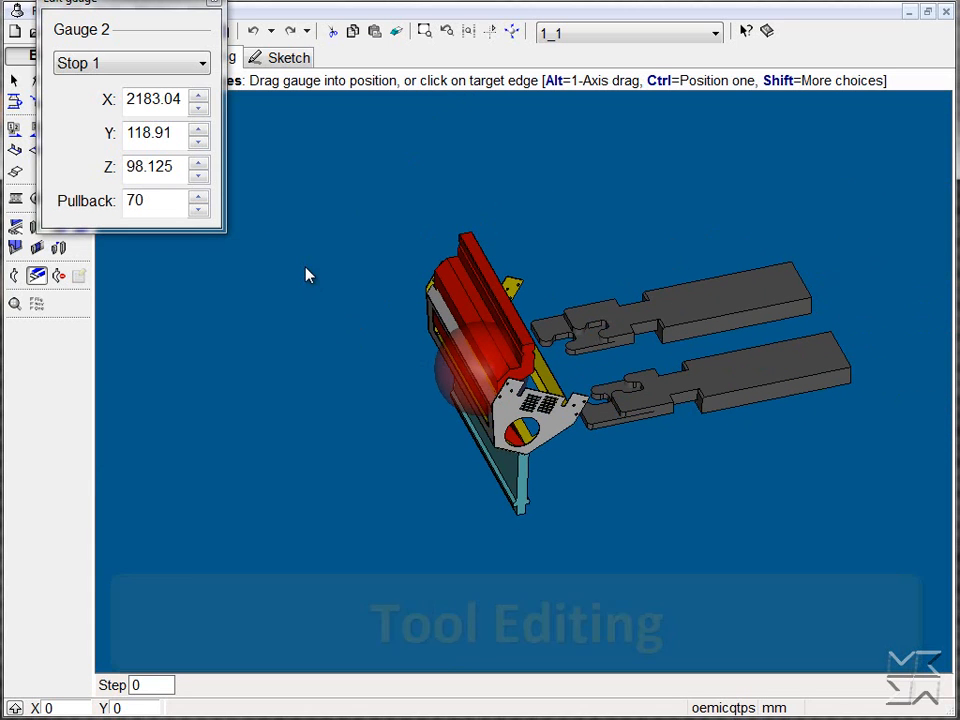
{"action": "left_click", "coordinate": [214, 3]}
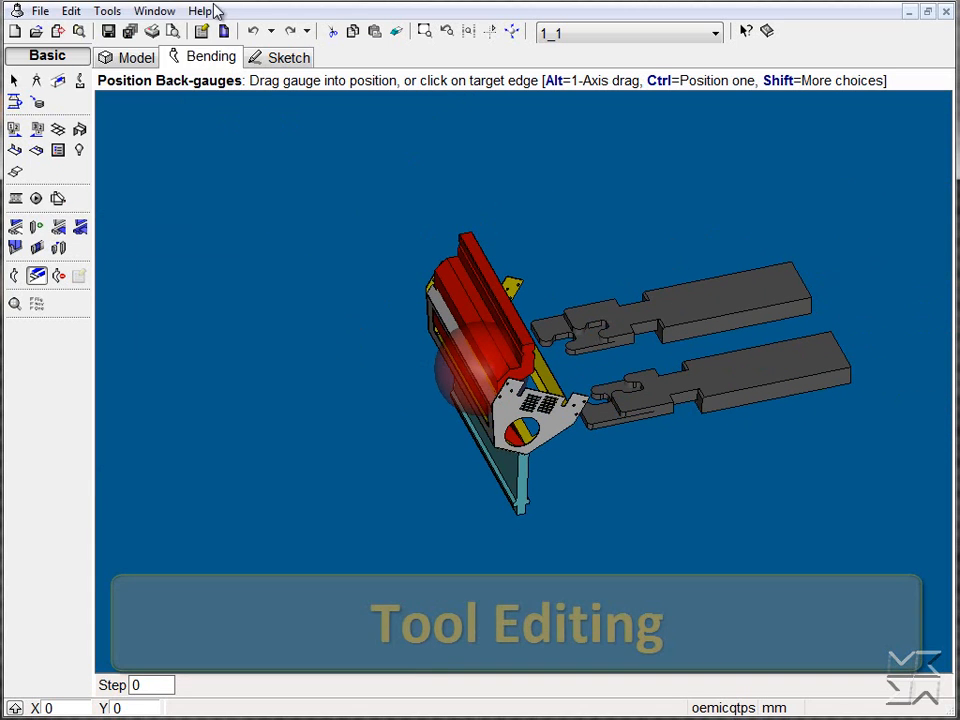
{"action": "left_click", "coordinate": [80, 82]}
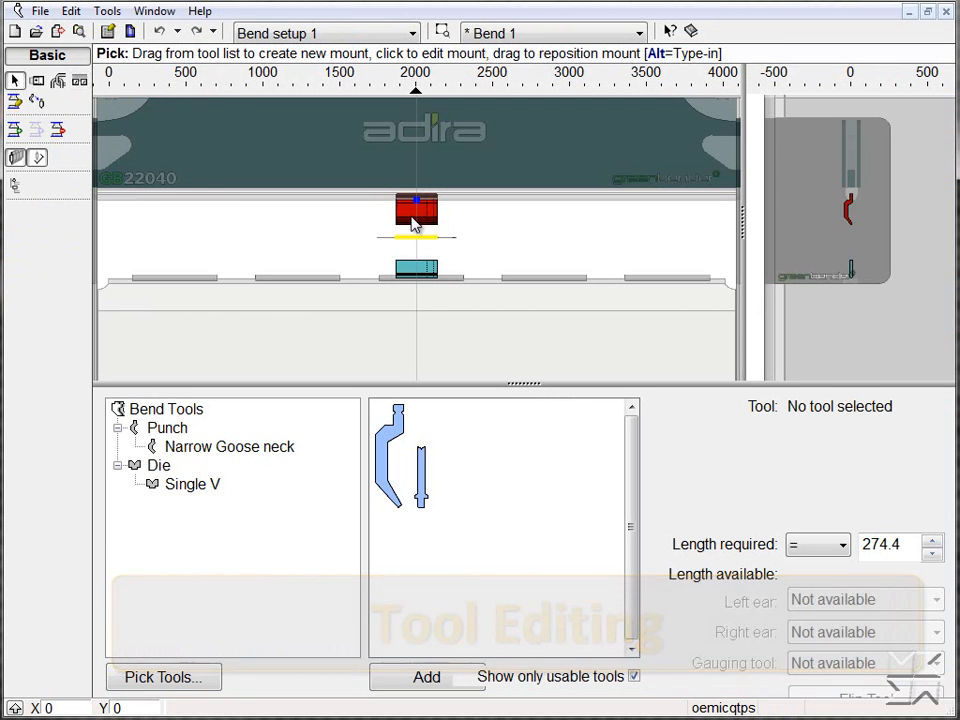
{"action": "left_click", "coordinate": [414, 222]}
{"action": "left_click", "coordinate": [60, 81]}
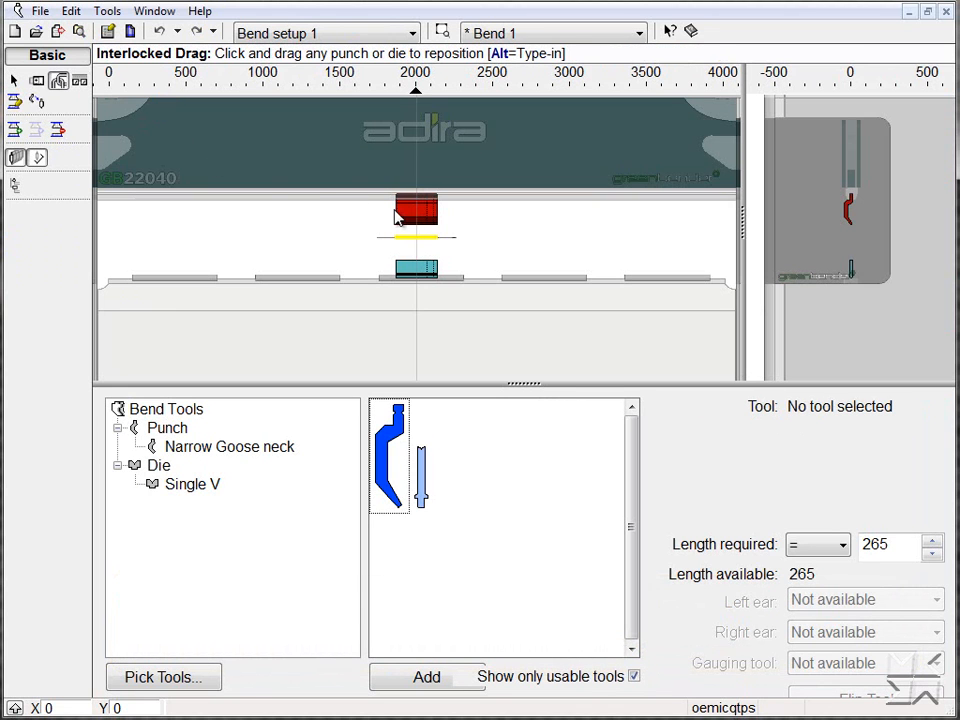
{"action": "left_click_drag", "start_coordinate": [418, 218], "coordinate": [549, 222]}
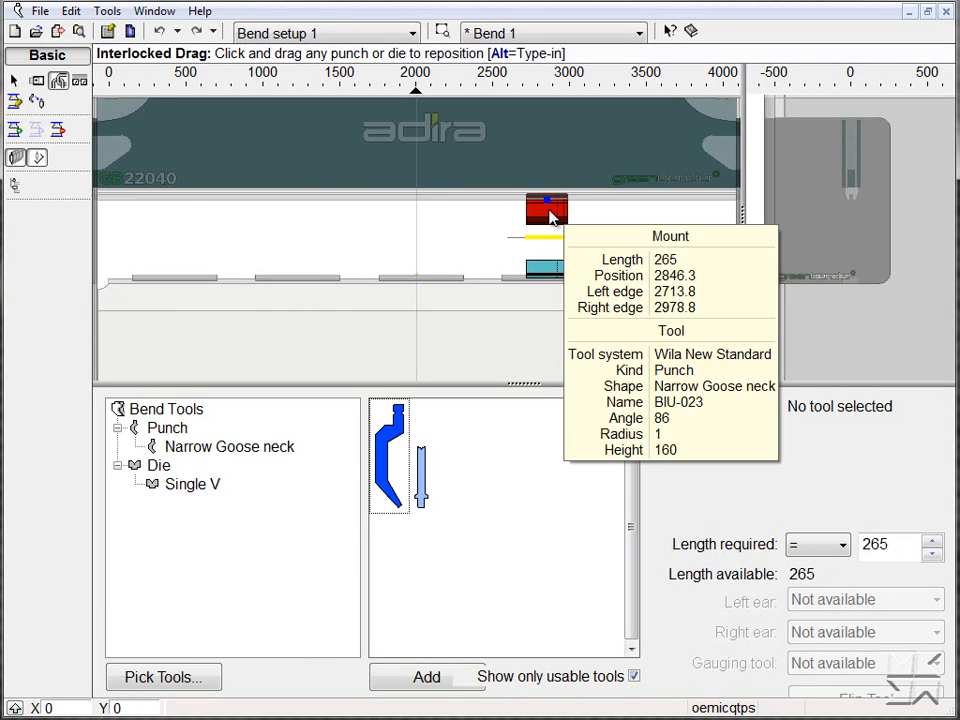
Flip the narrow goose neck punch in the bend setup, leave the setup editor and recheck the bend status
{"action": "left_click", "coordinate": [14, 80]}
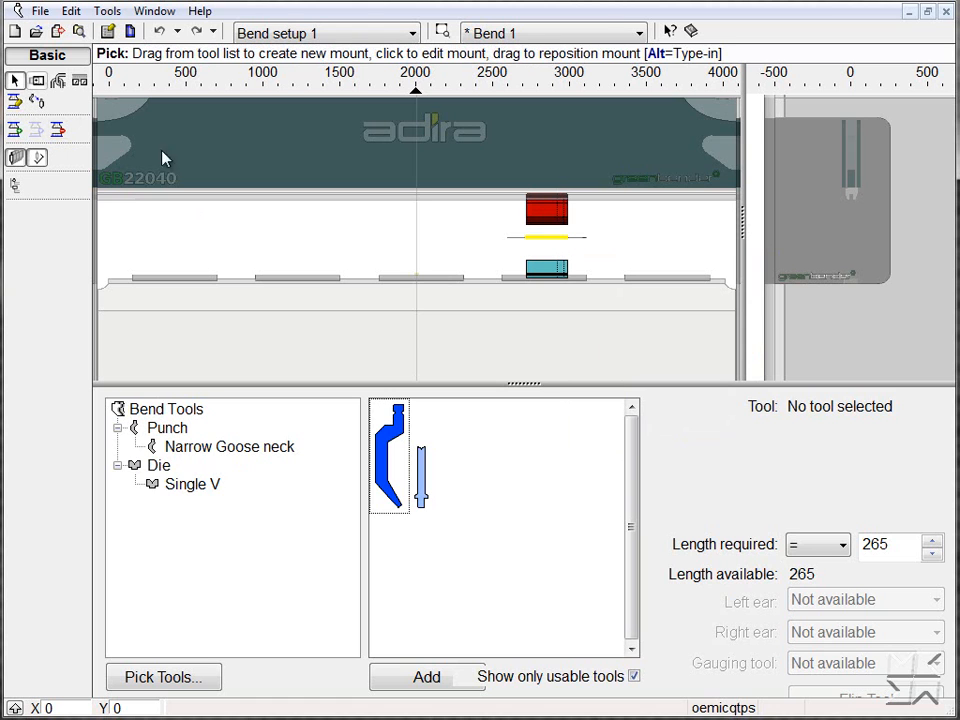
{"action": "left_click", "coordinate": [562, 215]}
{"action": "scroll", "coordinate": [579, 217], "scroll_direction": "up", "scroll_amount": 5}
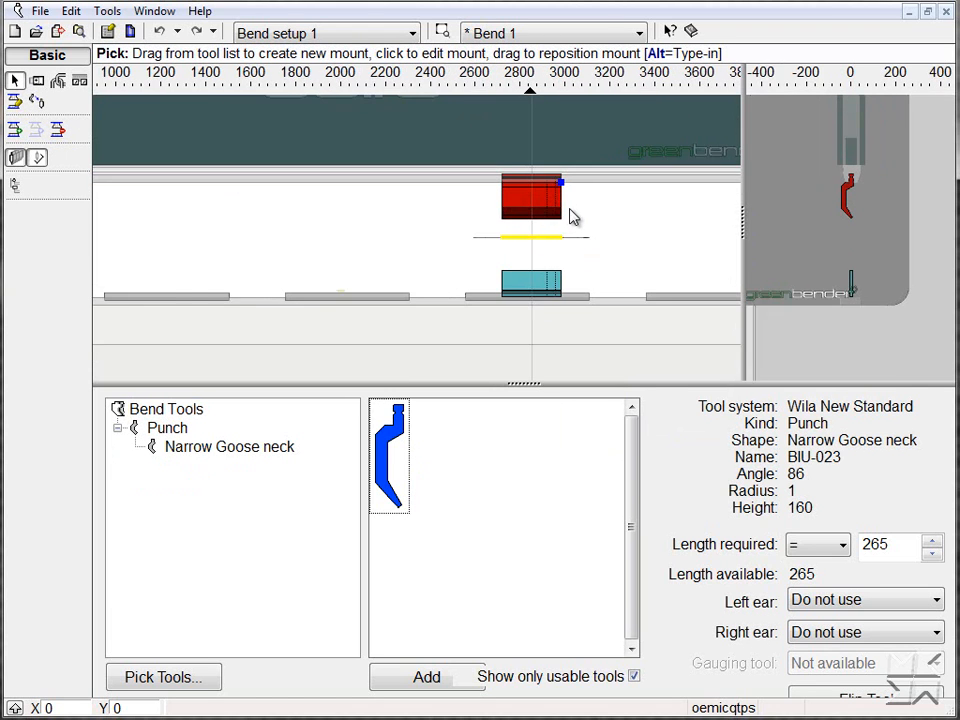
{"action": "left_click", "coordinate": [865, 698]}
{"action": "left_click", "coordinate": [866, 699]}
{"action": "left_click", "coordinate": [865, 698]}
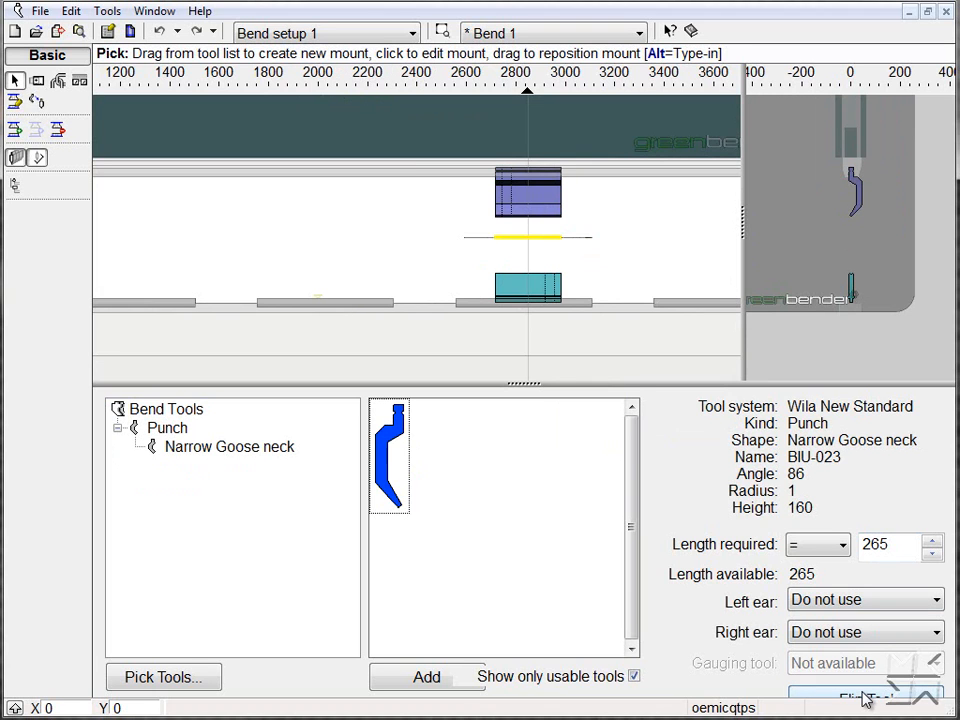
{"action": "left_click", "coordinate": [946, 12]}
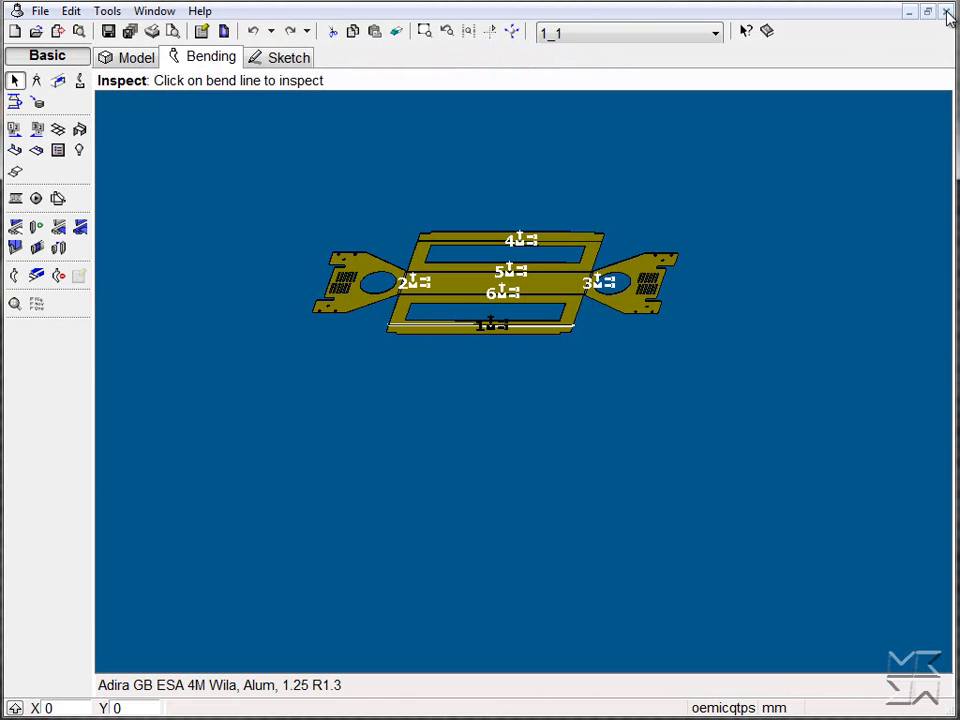
{"action": "left_click", "coordinate": [58, 150]}
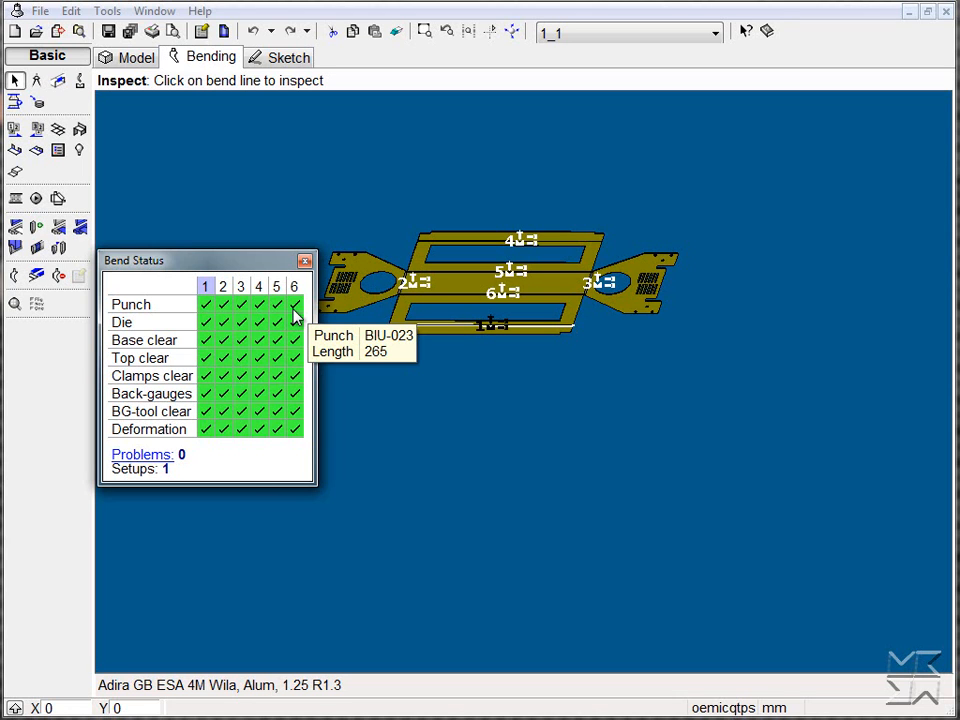
Edit the punch's tool pieces and review each of its pieces, ending on the first one
{"action": "left_click", "coordinate": [41, 250]}
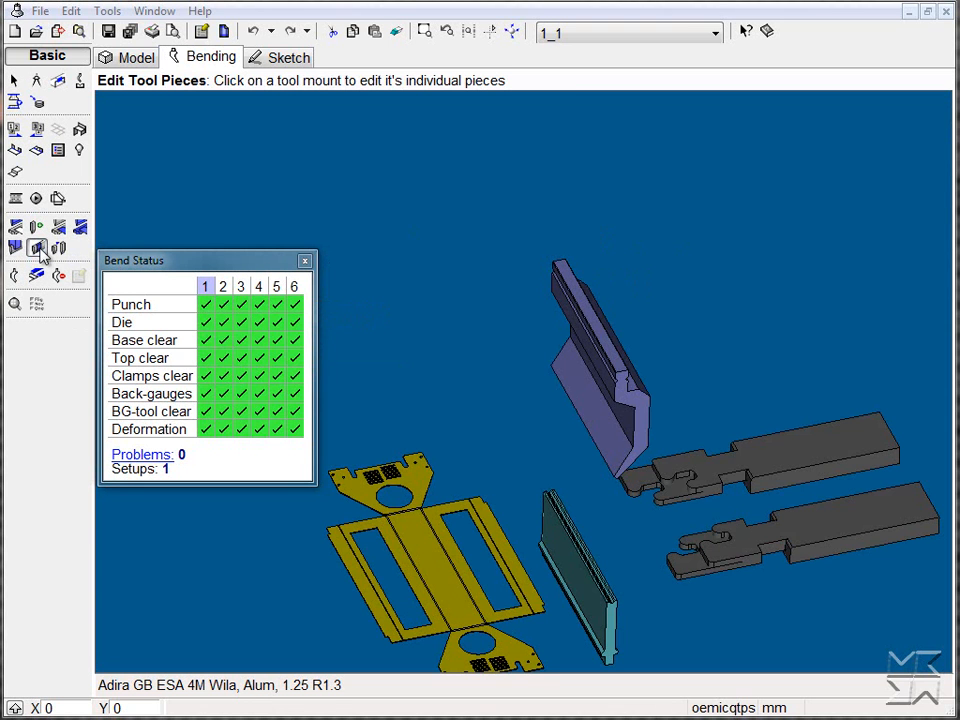
{"action": "middle_click_drag", "start_coordinate": [705, 355], "coordinate": [617, 315]}
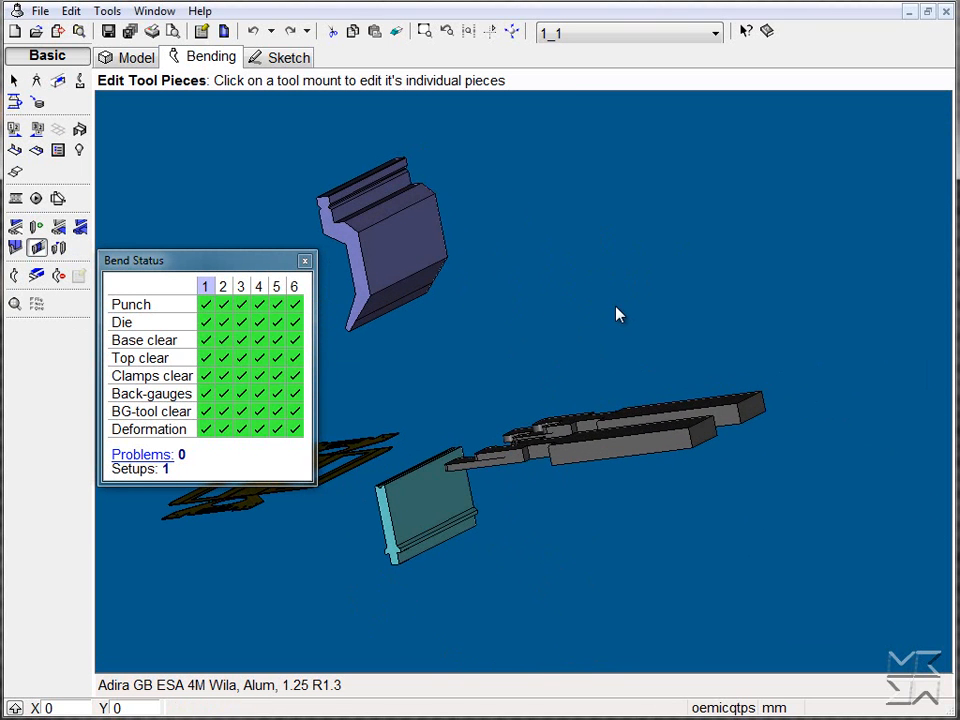
{"action": "left_click", "coordinate": [384, 289]}
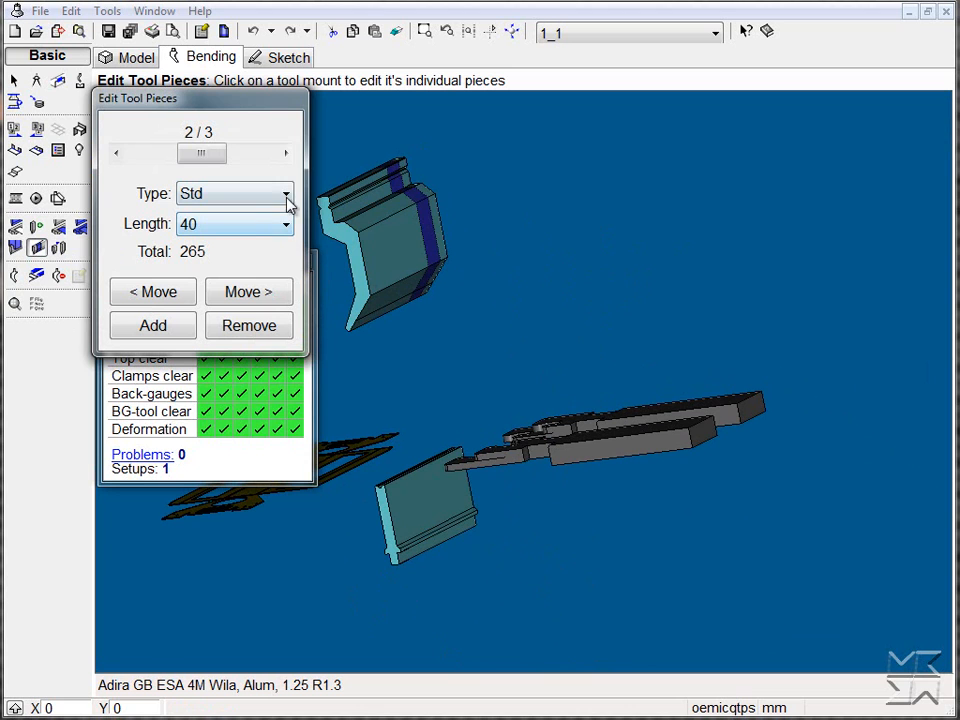
{"action": "left_click", "coordinate": [286, 155]}
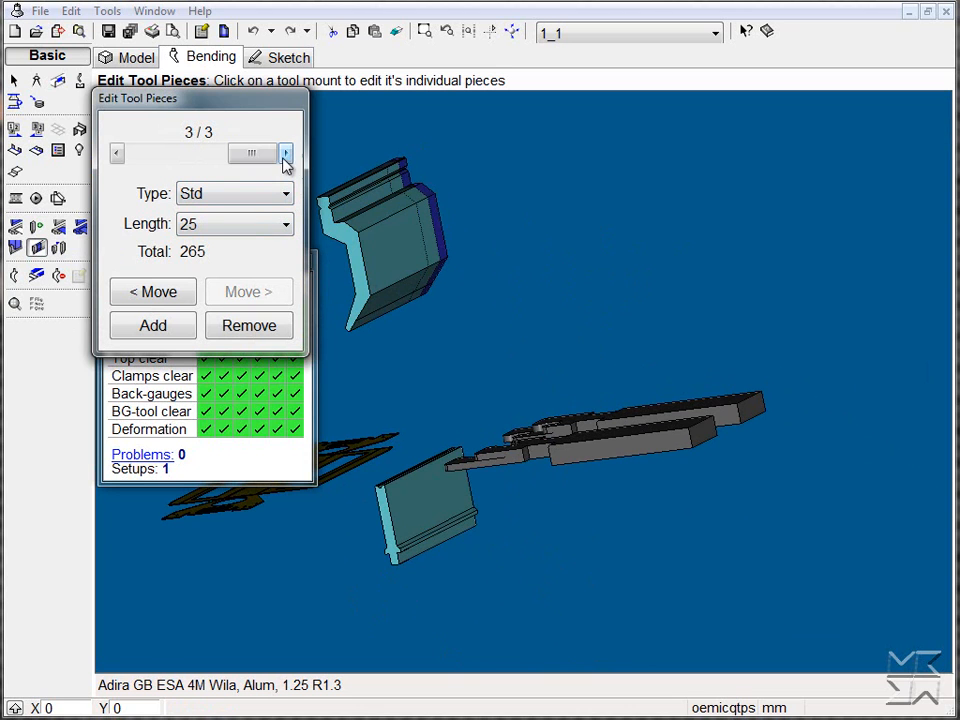
{"action": "left_click", "coordinate": [117, 155]}
{"action": "left_click", "coordinate": [117, 155]}
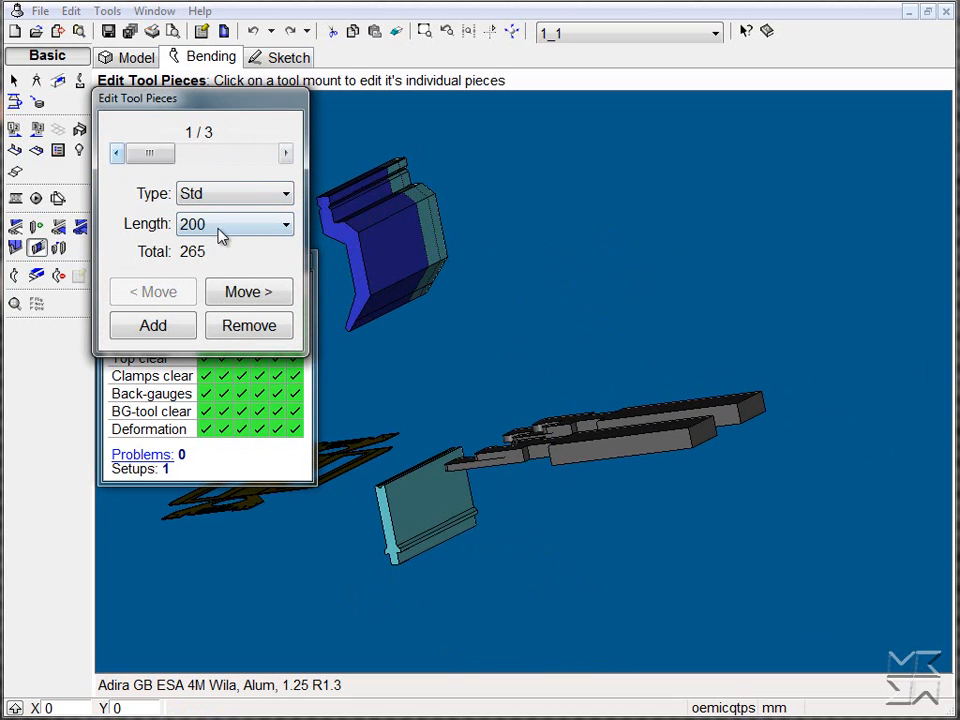
Try the Left ear type on the first punch piece and view it from behind
{"action": "left_click", "coordinate": [242, 196]}
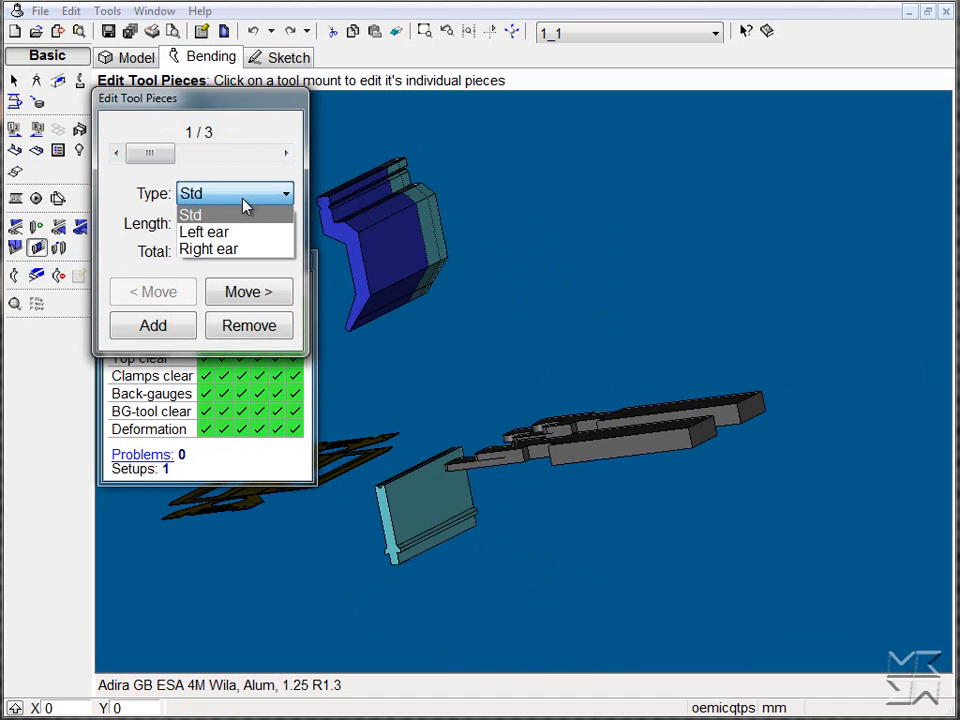
{"action": "left_click", "coordinate": [238, 230]}
{"action": "middle_click_drag", "start_coordinate": [574, 238], "coordinate": [701, 309]}
{"action": "scroll", "coordinate": [731, 345], "scroll_direction": "down", "scroll_amount": 3}
{"action": "middle_click_drag", "start_coordinate": [731, 347], "coordinate": [636, 358]}
Restore the first punch piece to the Std type with a length of 200
{"action": "left_click", "coordinate": [212, 224]}
{"action": "left_click", "coordinate": [212, 224]}
{"action": "left_click", "coordinate": [220, 197]}
{"action": "left_click", "coordinate": [216, 215]}
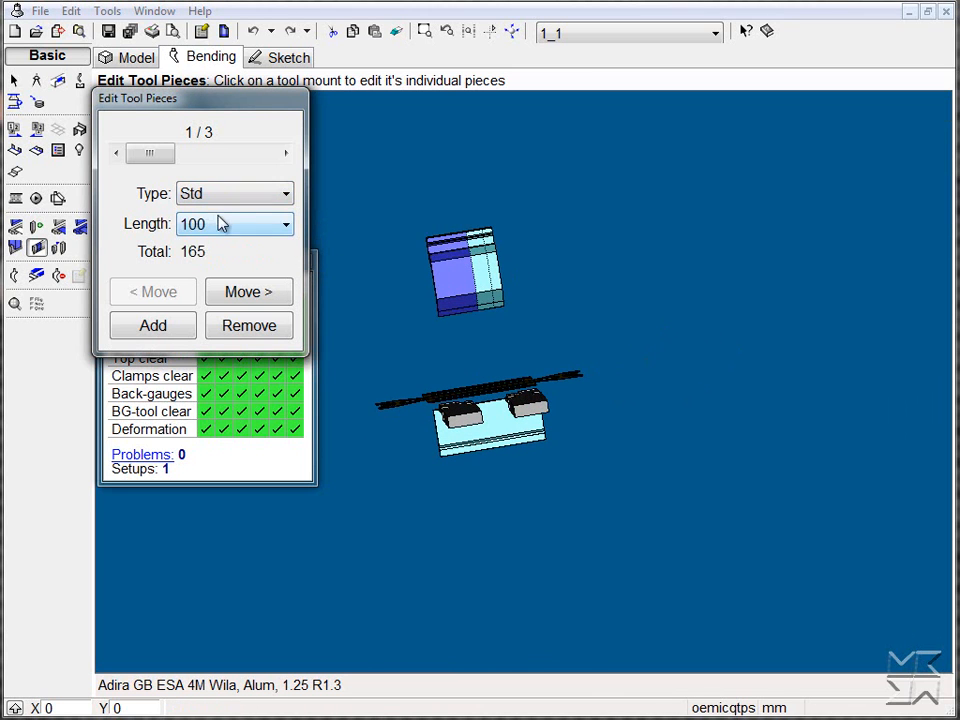
{"action": "left_click", "coordinate": [220, 224]}
{"action": "left_click", "coordinate": [206, 364]}
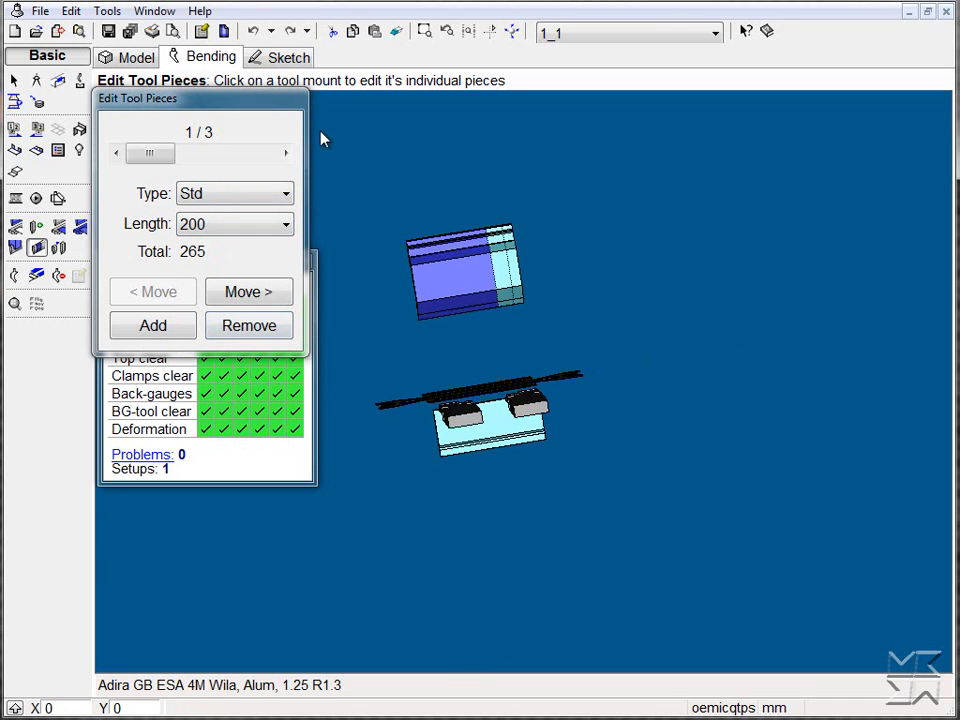
Leave tool piece editing for bend inspection, close the bend status and fit the flat part in view
{"action": "left_click", "coordinate": [16, 78]}
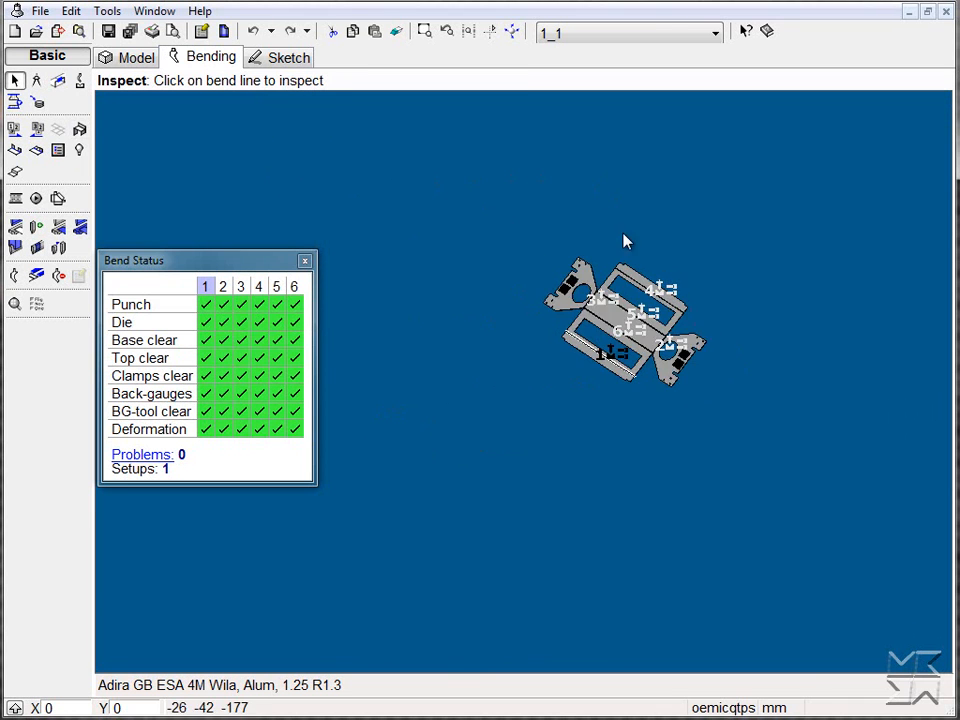
{"action": "left_click", "coordinate": [305, 262]}
{"action": "left_click", "coordinate": [424, 31]}
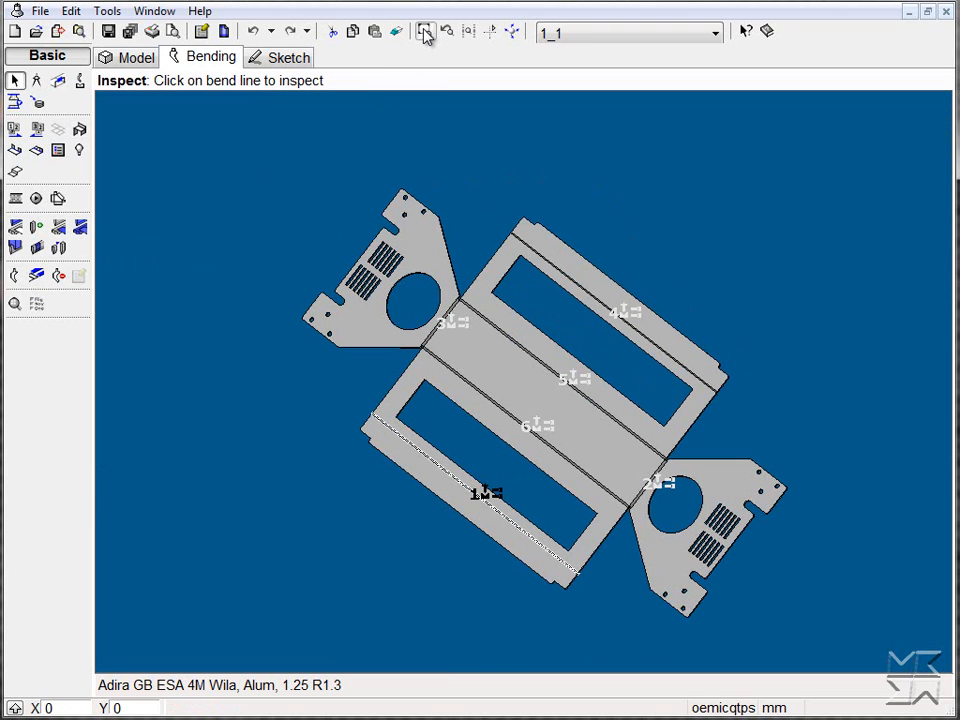
Tile the two open jobs and show Edit Tool Mount in both the MKII undercarriage and Bend Sample 6
{"action": "left_click", "coordinate": [16, 230]}
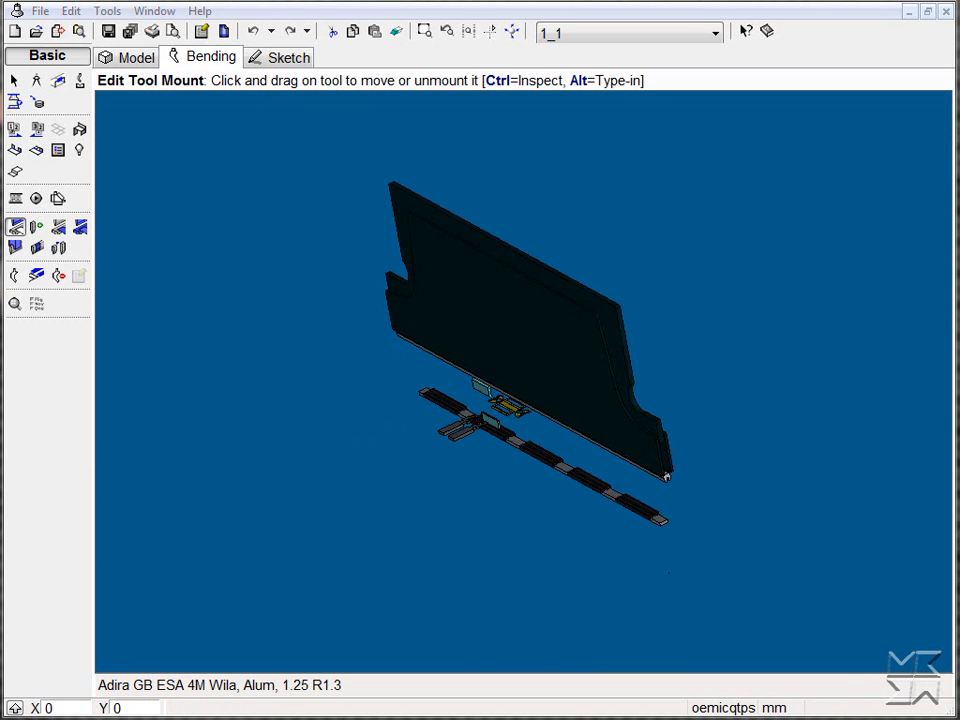
{"action": "left_click_drag", "start_coordinate": [859, 555], "coordinate": [572, 553]}
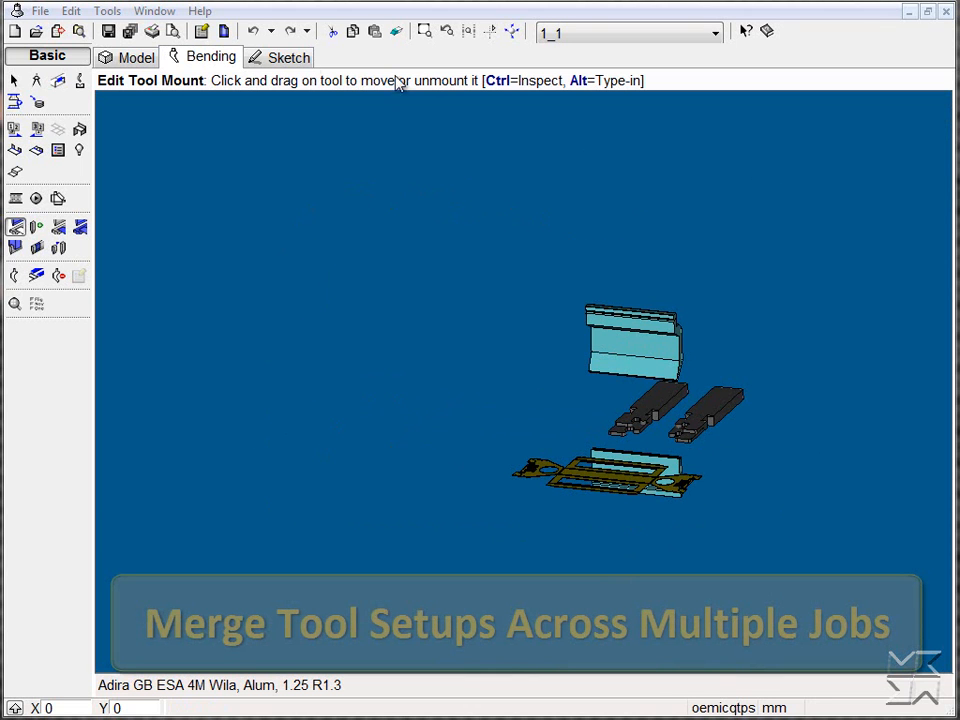
{"action": "left_click", "coordinate": [155, 12]}
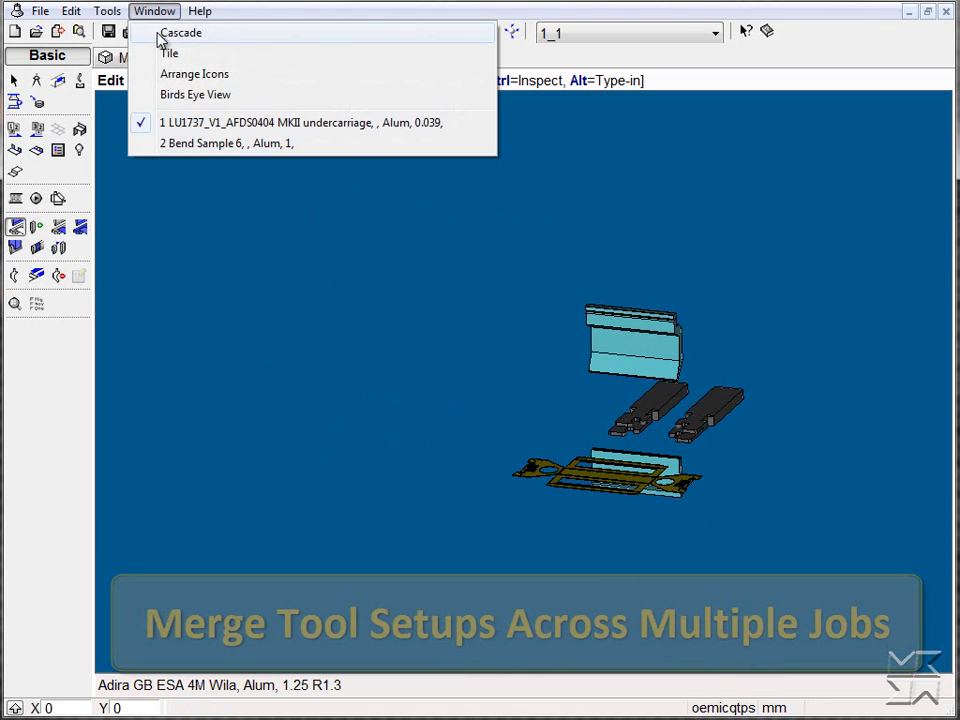
{"action": "left_click", "coordinate": [164, 55]}
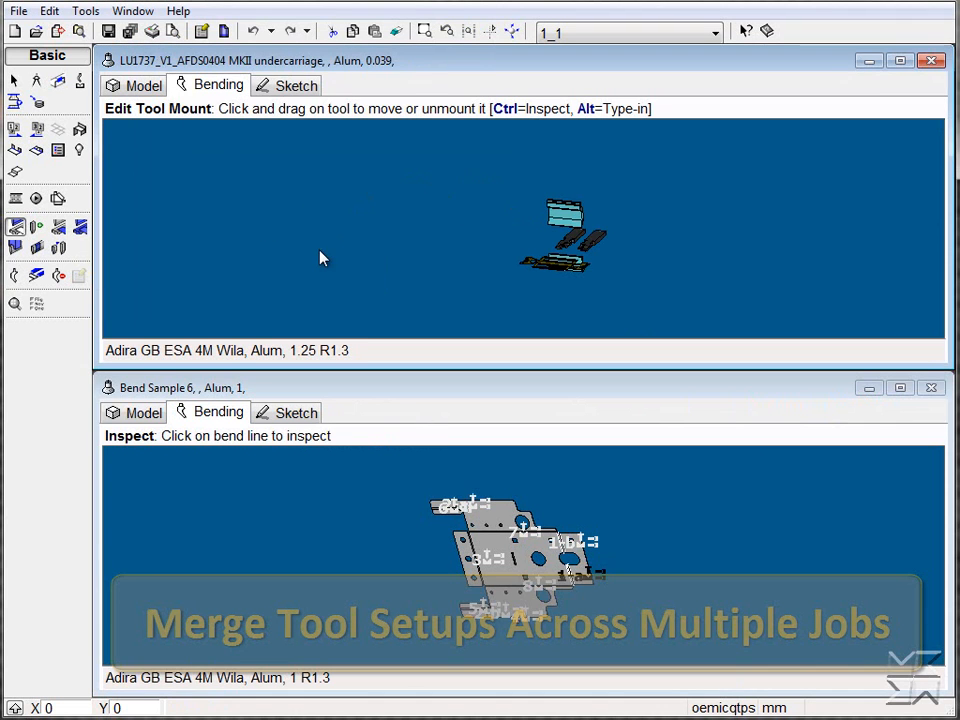
{"action": "left_click", "coordinate": [381, 559]}
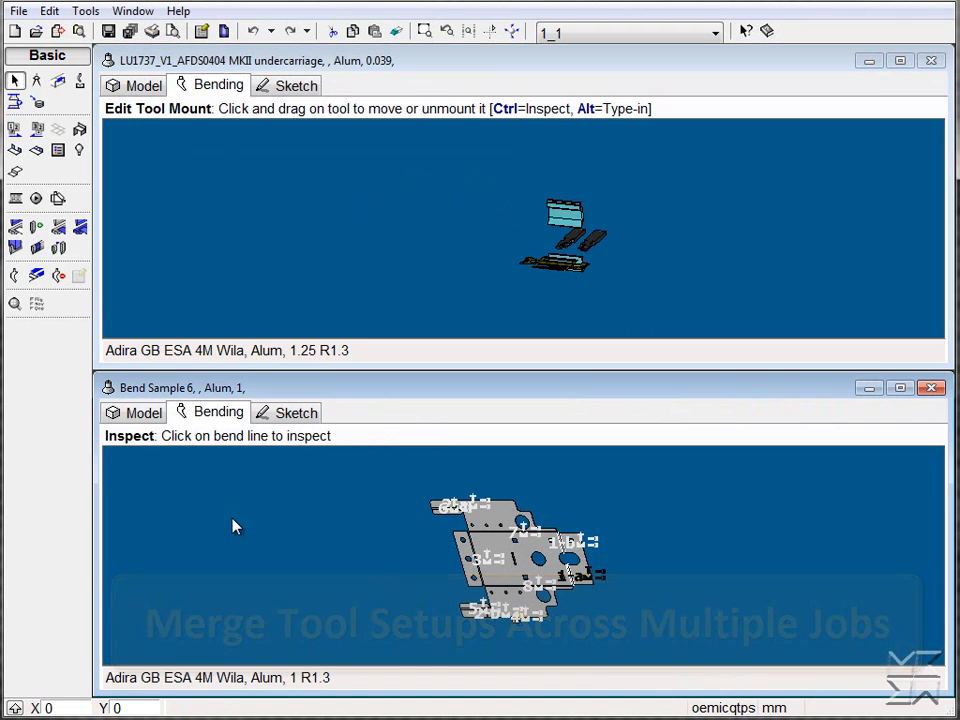
{"action": "left_click", "coordinate": [17, 226]}
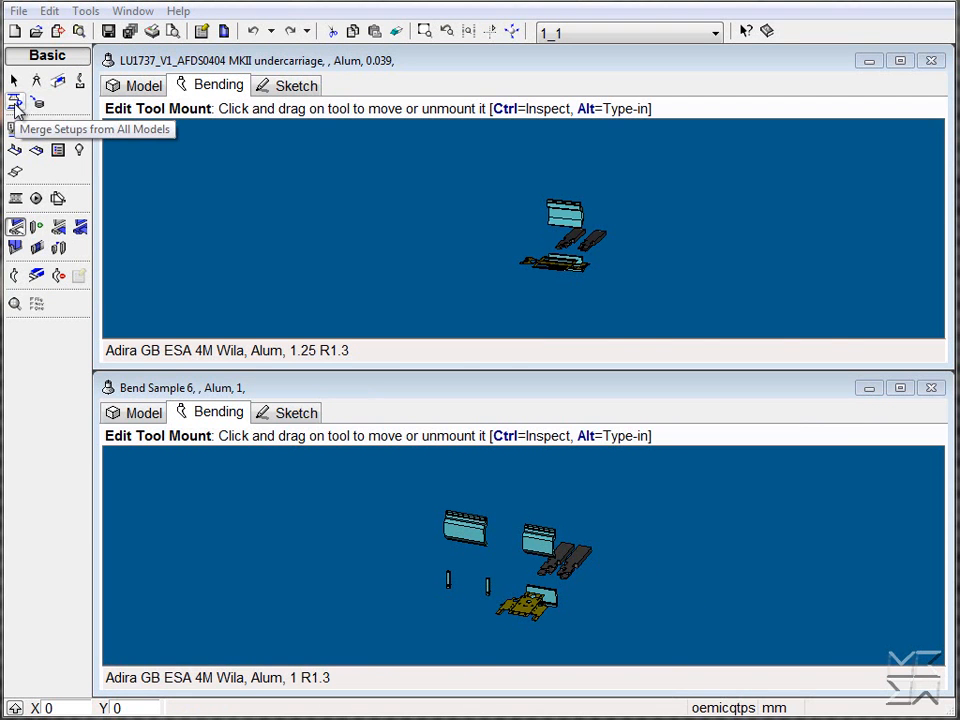
Merge the bend setups of Bend Sample 6 and the MKII undercarriage, and view the merged tooling in both models
{"action": "left_click", "coordinate": [16, 104]}
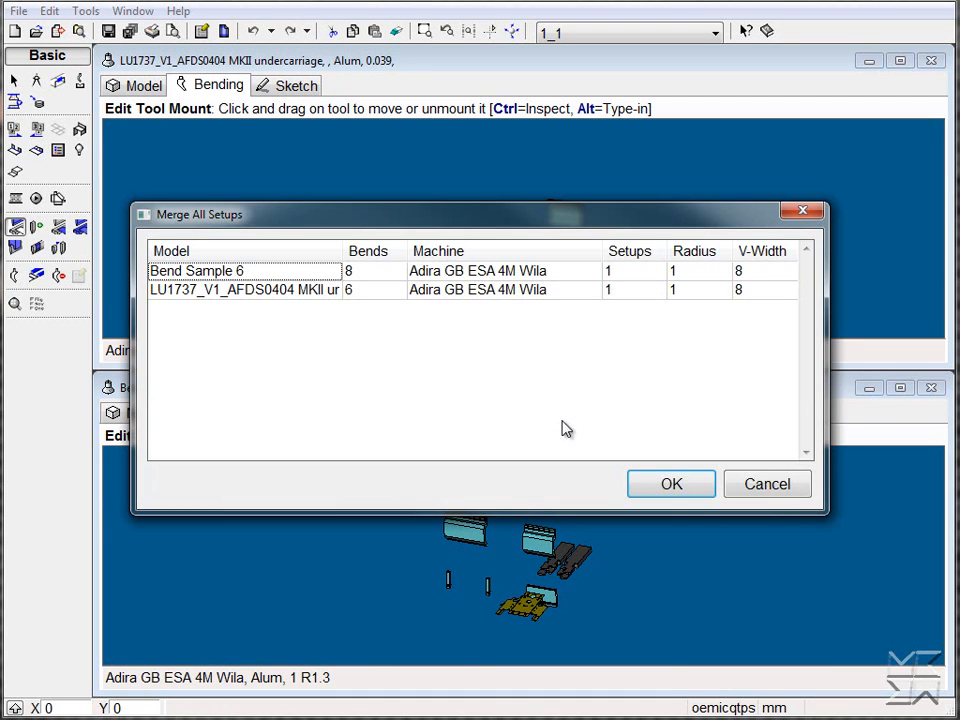
{"action": "left_click", "coordinate": [671, 492]}
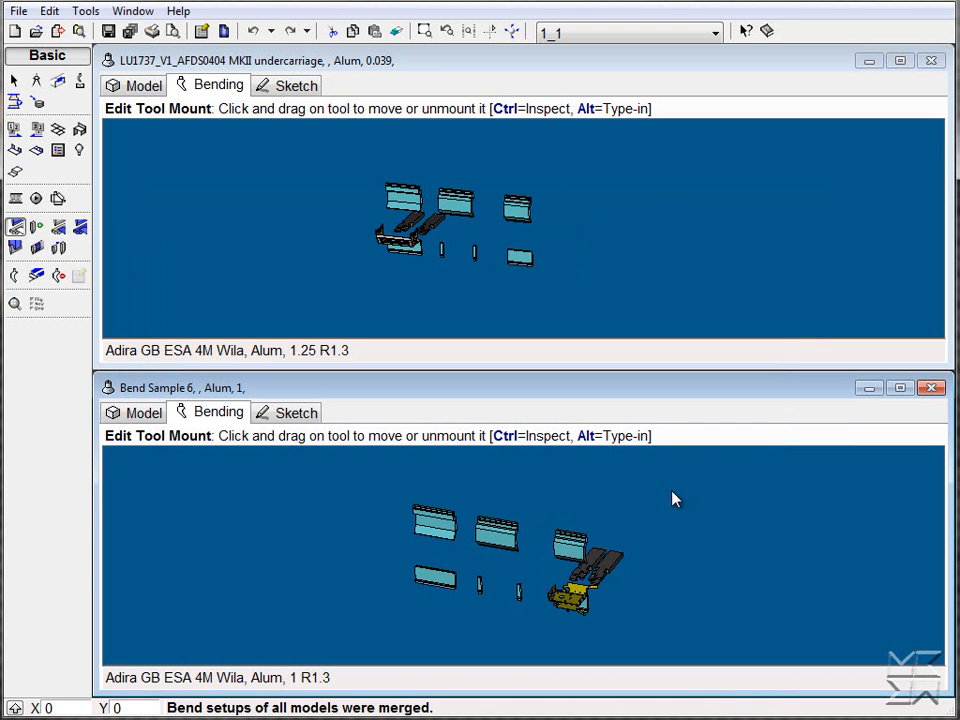
{"action": "middle_click_drag", "start_coordinate": [651, 555], "coordinate": [633, 521]}
{"action": "mouse_move", "coordinate": [594, 261]}
{"action": "middle_mouse_down"}
{"action": "mouse_move", "coordinate": [514, 259]}
{"action": "mouse_move", "coordinate": [590, 262]}
{"action": "middle_mouse_up"}
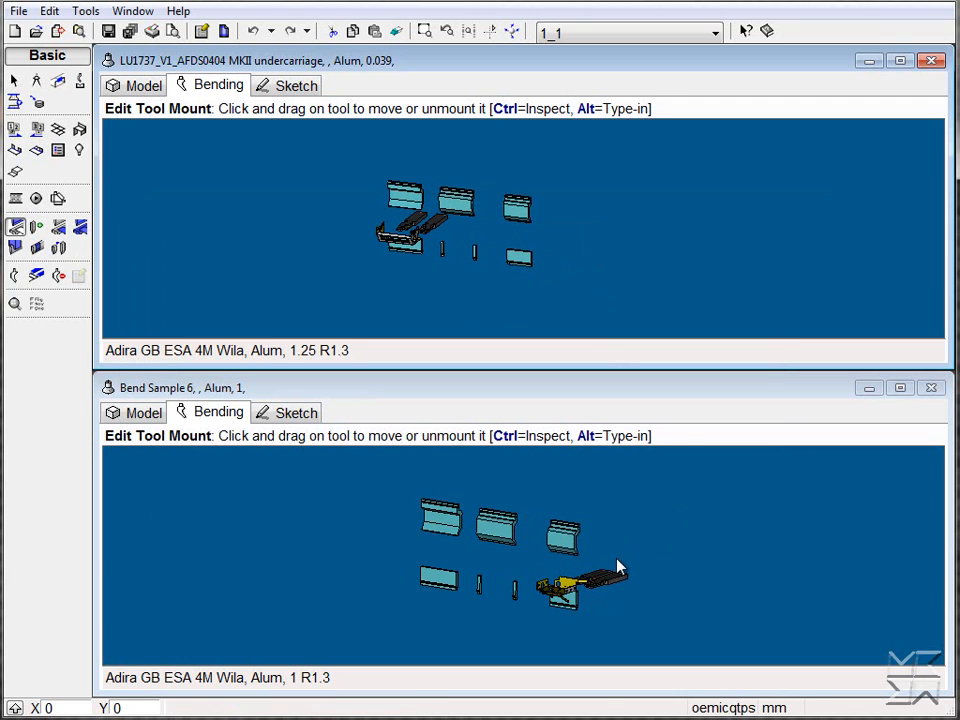